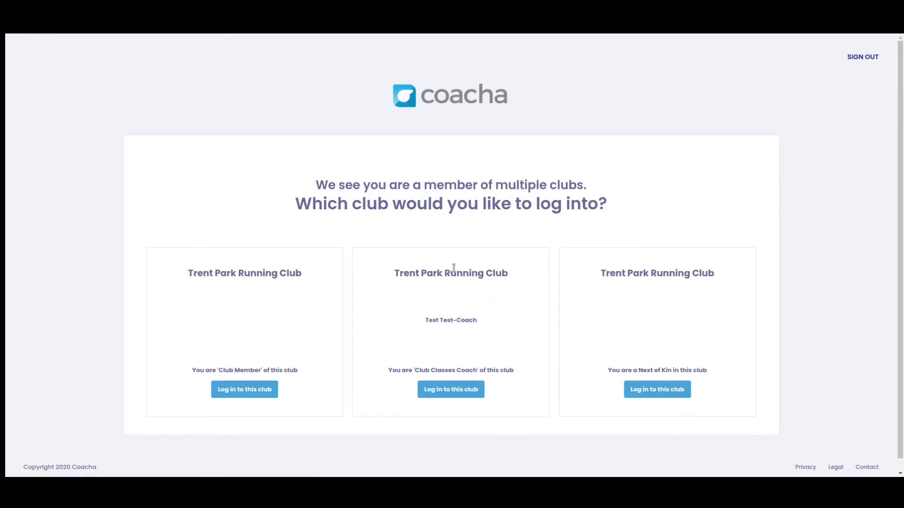
Step: Log into Trent Park Running Club with the Club Classes Coach role
click(450, 391)
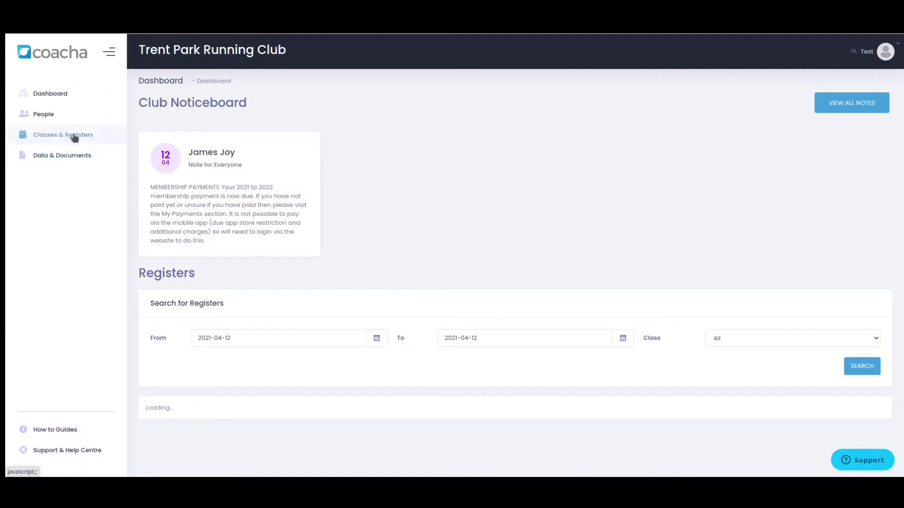
Step: Expand the Classes & Registers section of the dashboard sidebar
click(59, 139)
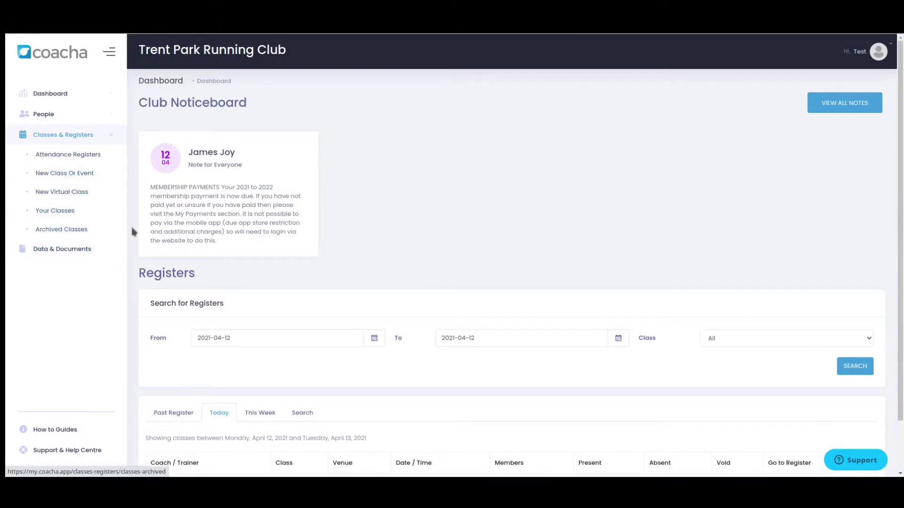
Step: Begin a new class or event and enter 'Test Run with James' as its name
click(53, 175)
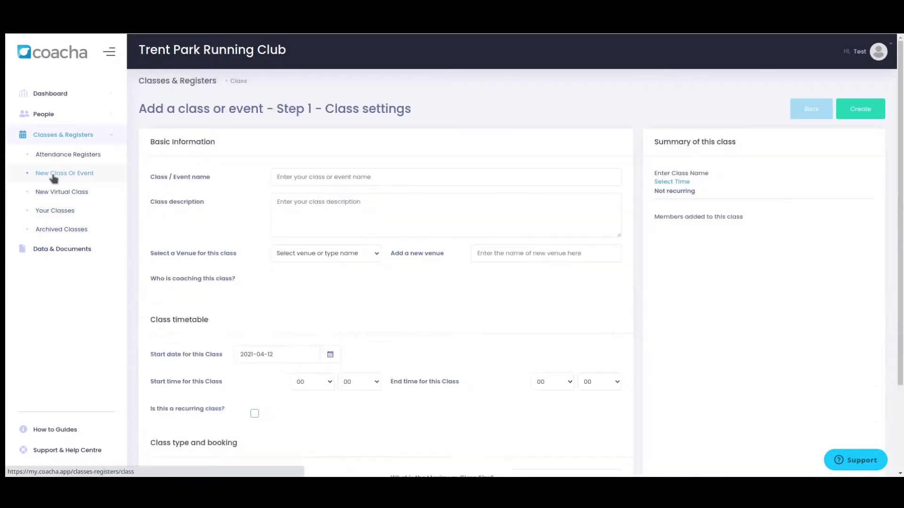
click(374, 177)
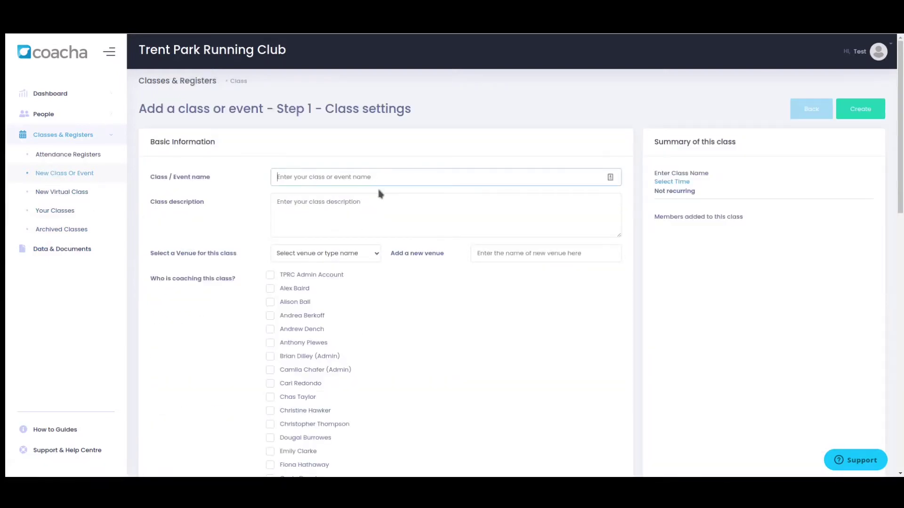
text(Test)
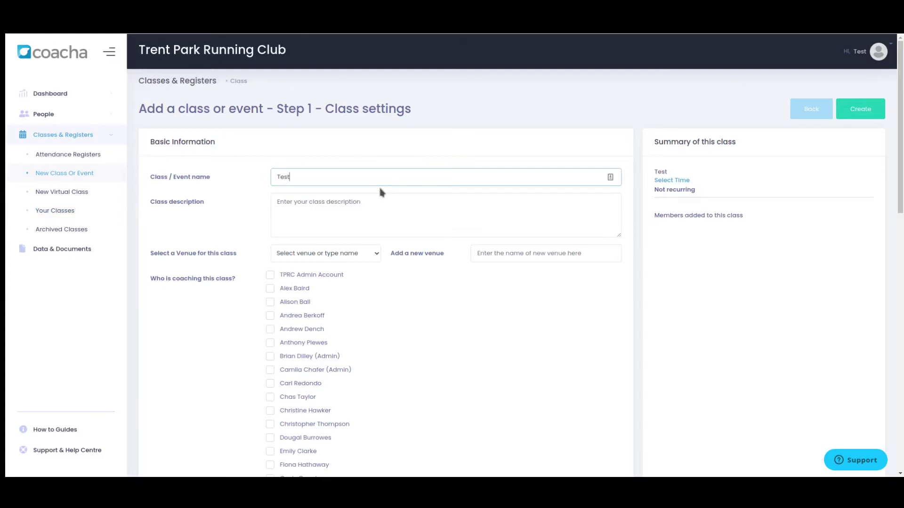
text(Run with James)
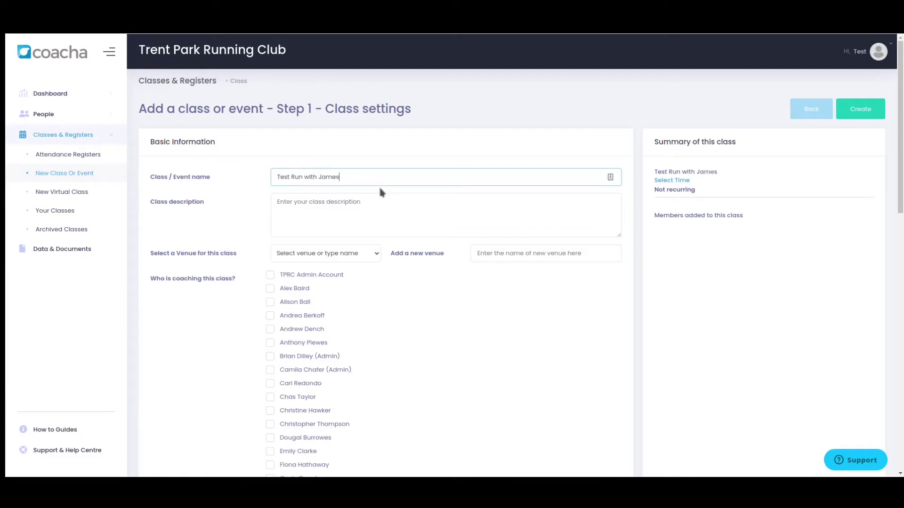
click(309, 205)
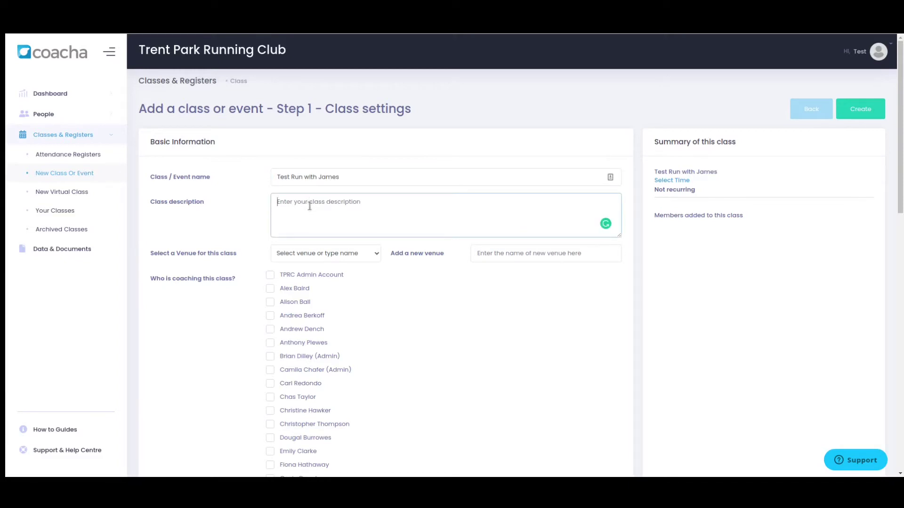
Step: Enter the description 'Run walk at 10mm around the park for 45 mins. Please bring trail shoes.'
text(Run walk an)
key(BackSpace)
text(t 10mm around the park for 45 mins.  )
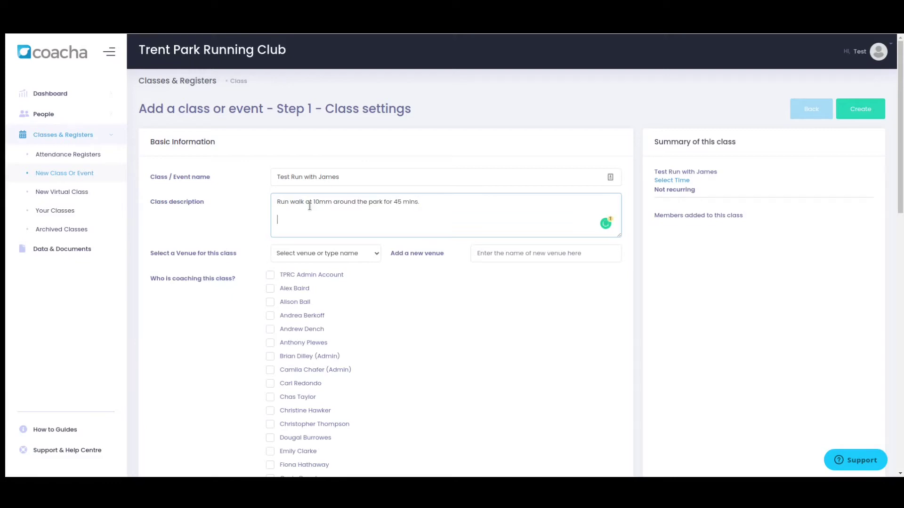
text(Please bring trail shoes.)
click(327, 259)
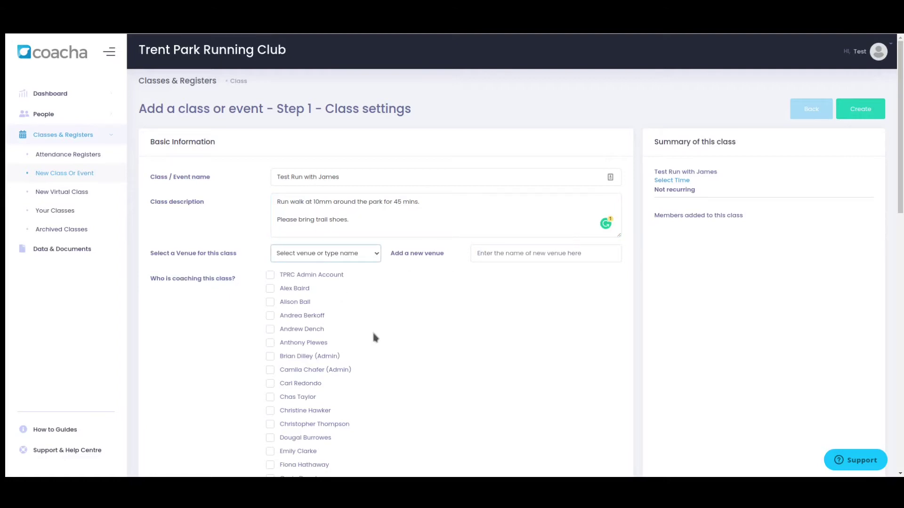
Step: Set the class venue to Southgate Hockey Centre and look through the coach list
click(501, 256)
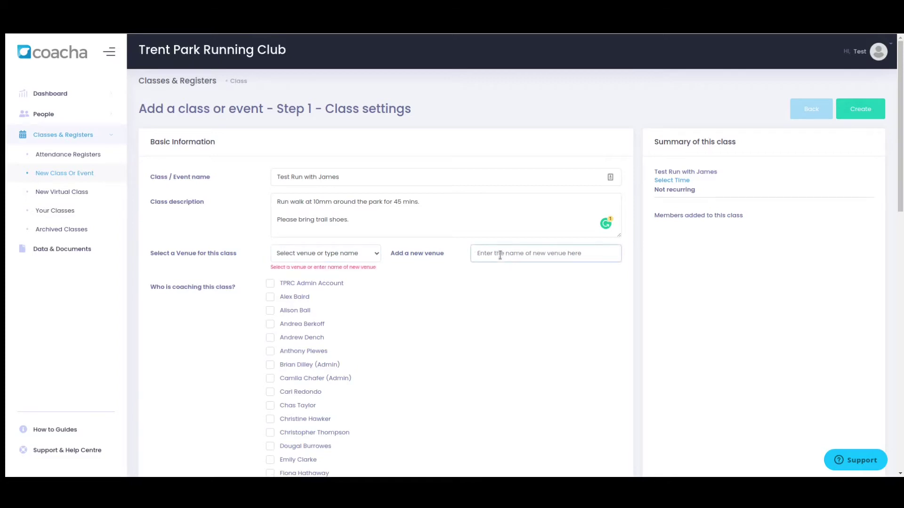
click(378, 258)
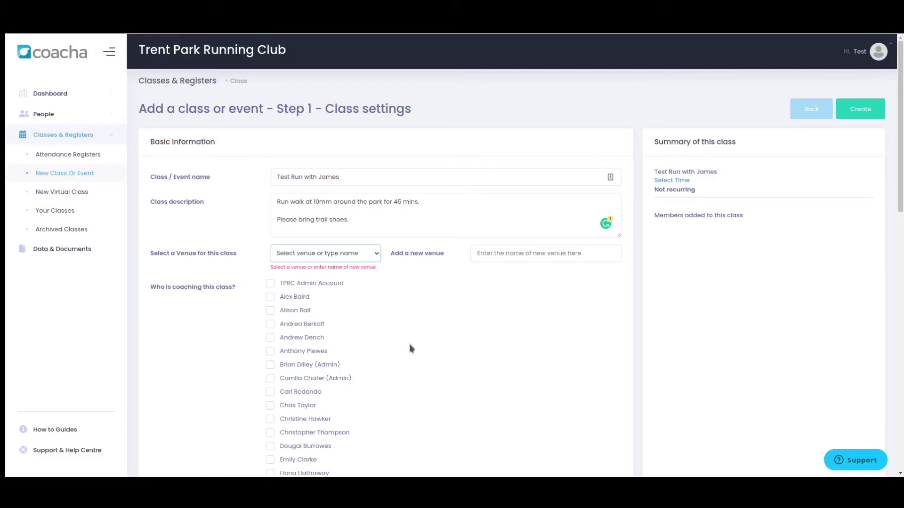
click(386, 449)
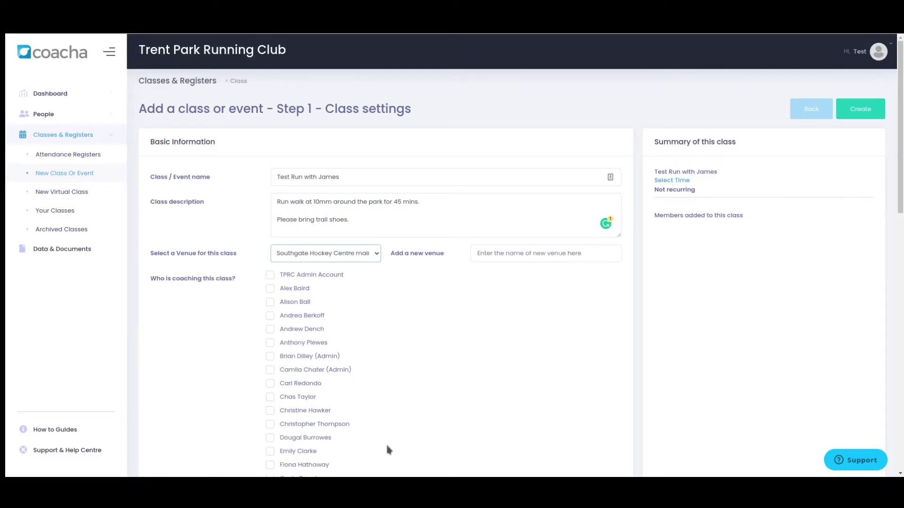
scroll(412, 311, down, 2)
scroll(411, 311, down, 4)
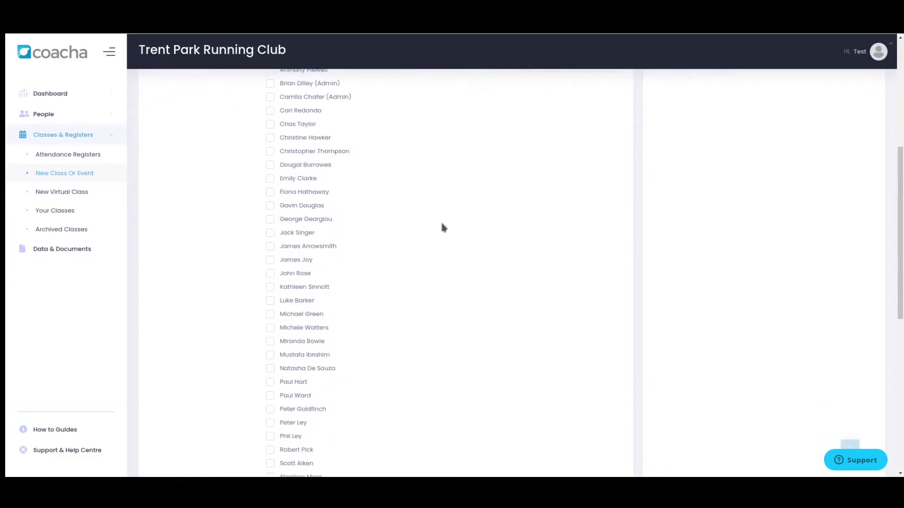
scroll(414, 278, down, 5)
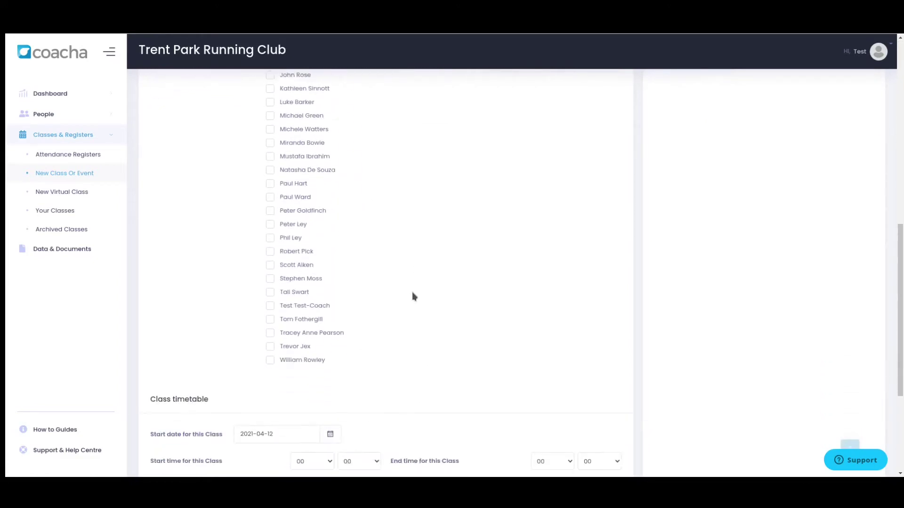
scroll(412, 298, up, 7)
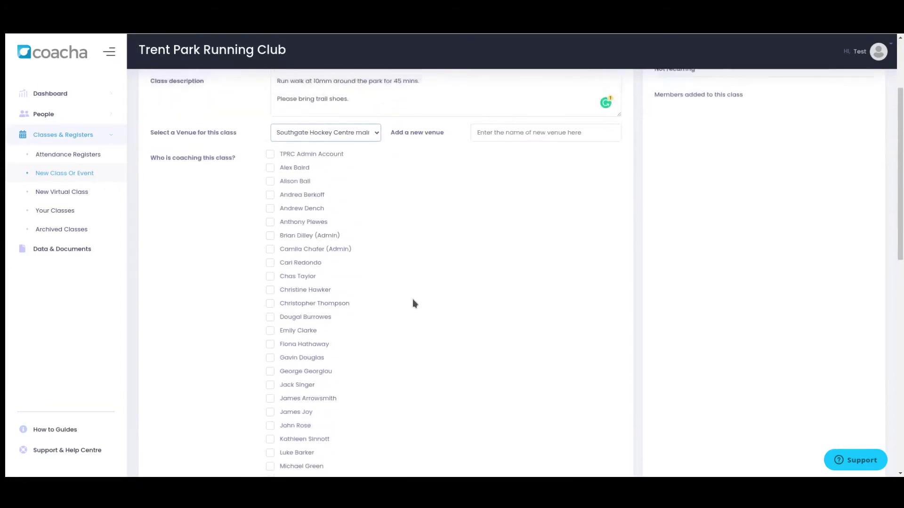
scroll(413, 303, down, 8)
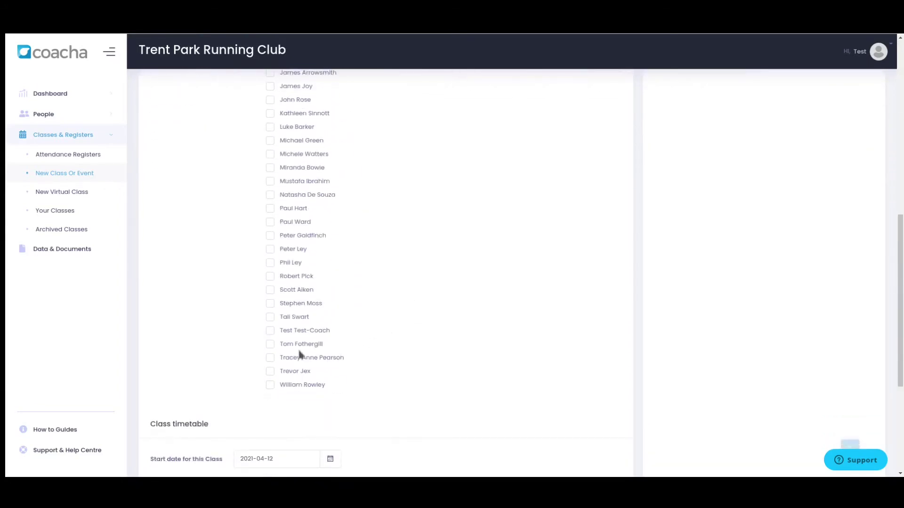
Step: Assign the test coach account as the class coach
click(270, 330)
scroll(437, 295, down, 3)
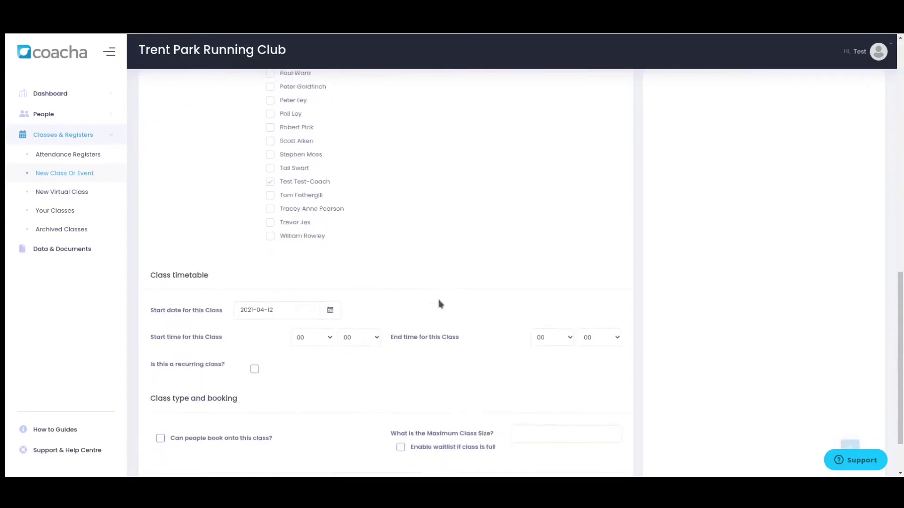
scroll(439, 303, down, 2)
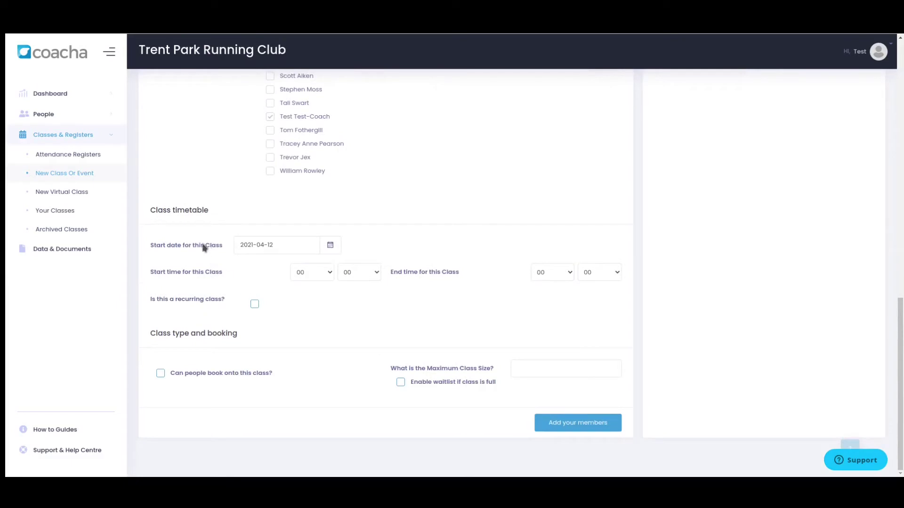
Step: Schedule the class for 13 April 2021 from 18:00 to 19:00
click(334, 248)
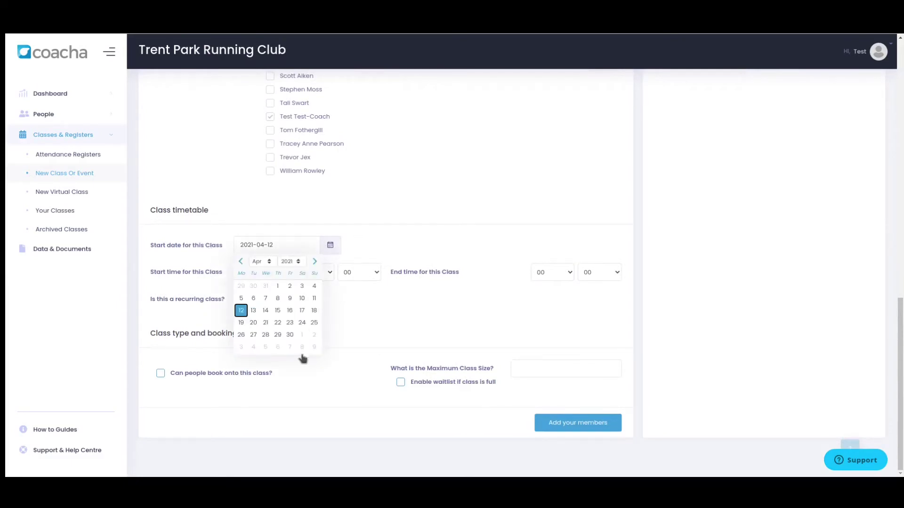
click(254, 312)
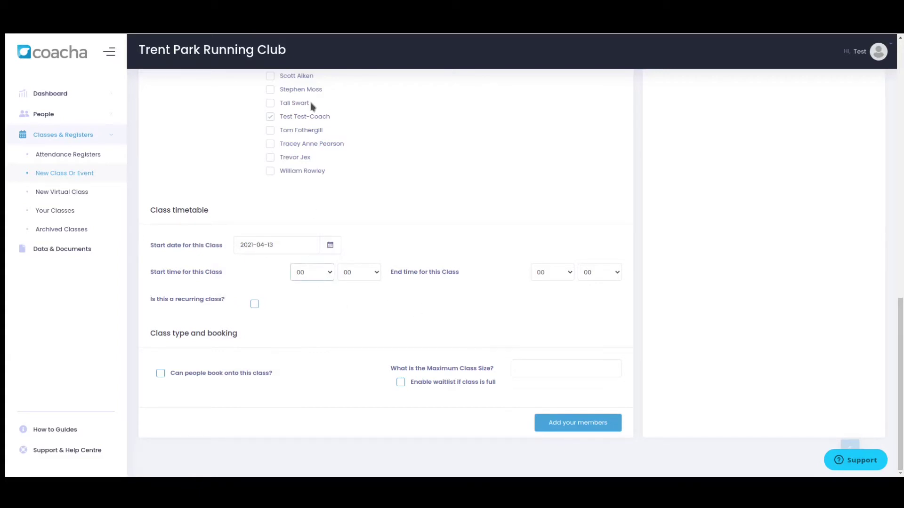
text(18)
key(Tab)
key(Tab)
text(19)
click(255, 304)
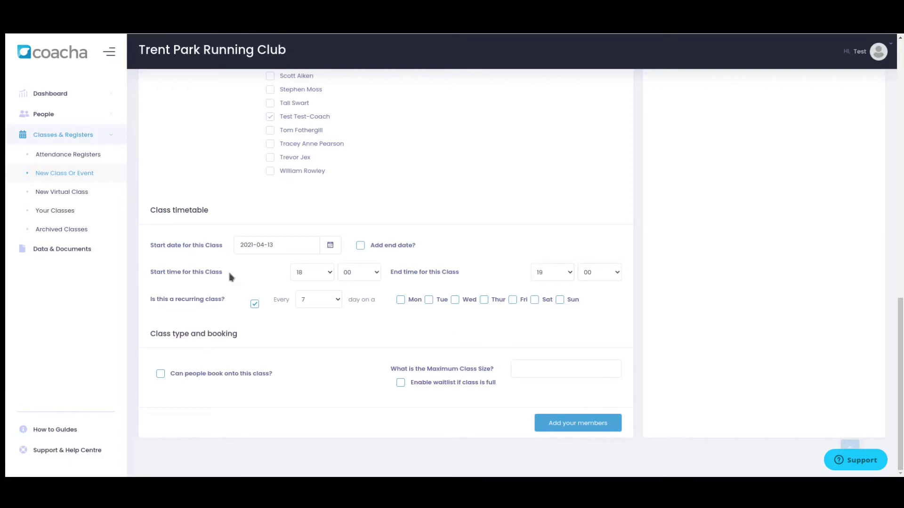
click(429, 300)
click(361, 247)
click(610, 247)
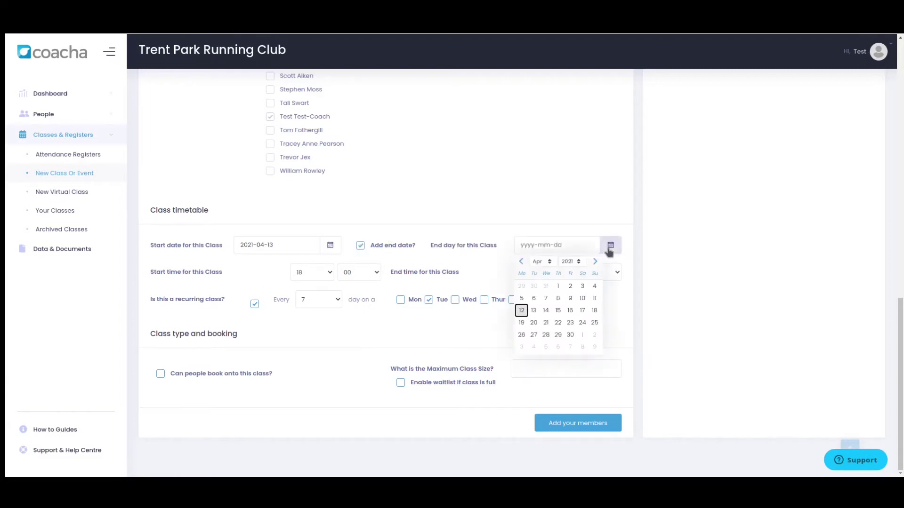
click(595, 263)
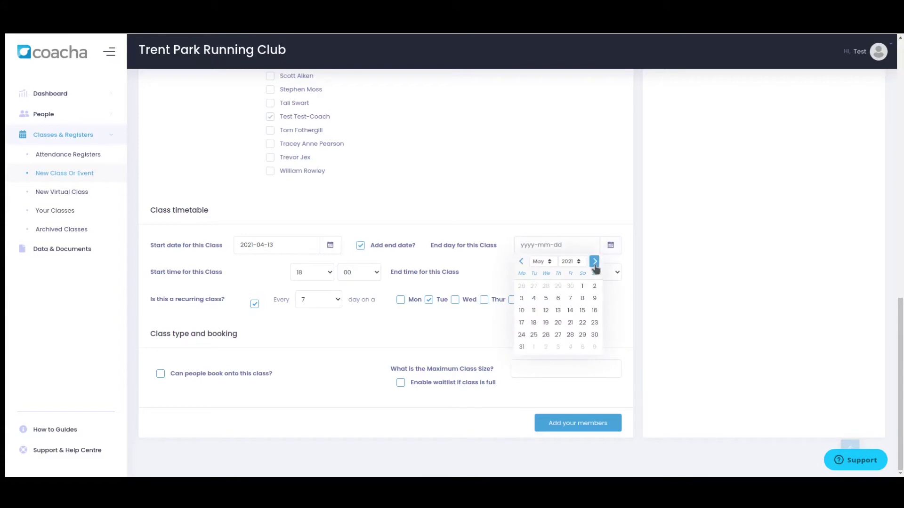
click(534, 323)
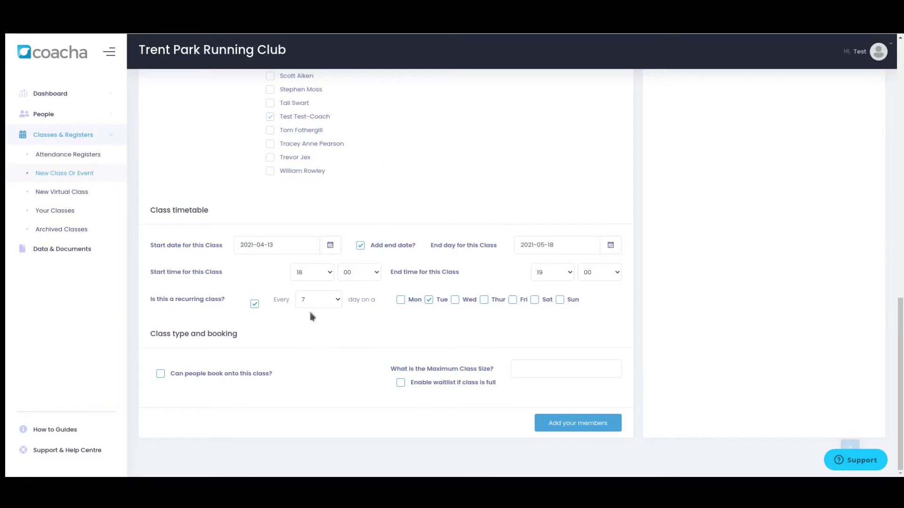
click(254, 305)
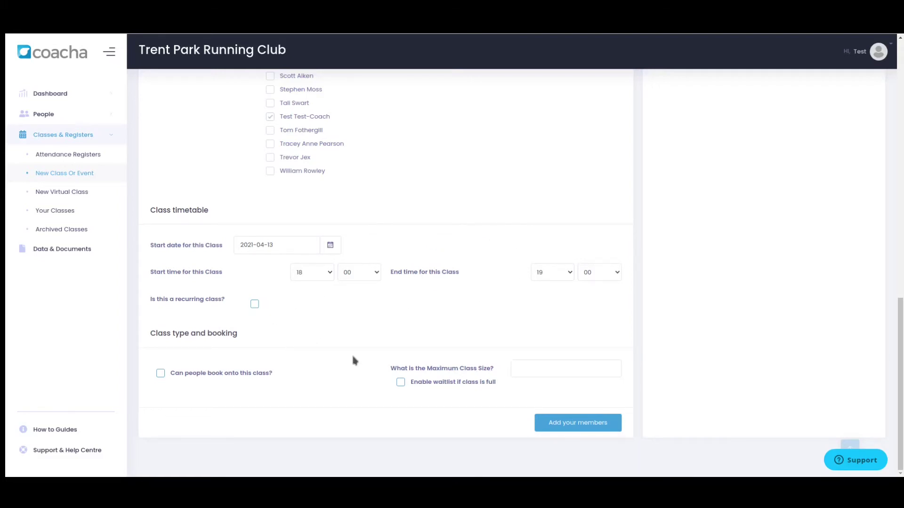
Step: Allow bookings on the class with a maximum size of 6 and a waitlist
click(522, 369)
text(6)
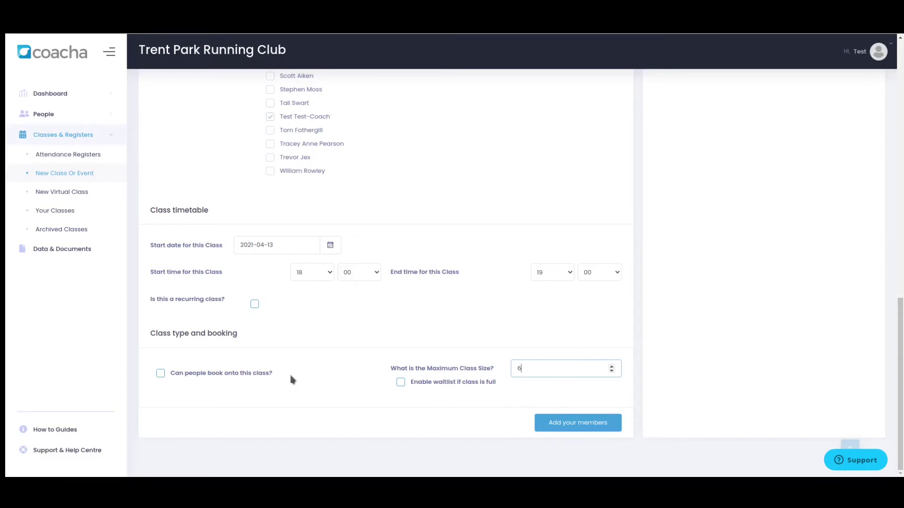
click(399, 383)
click(161, 374)
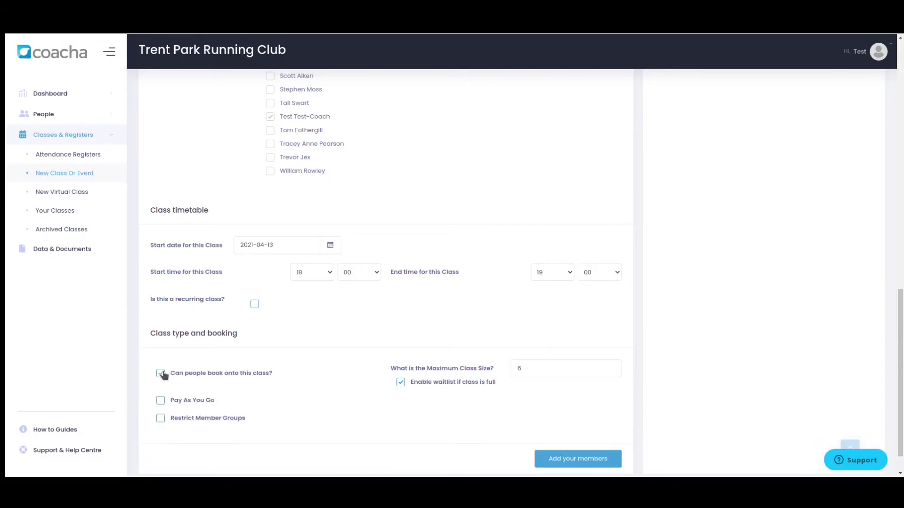
scroll(302, 346, down, 1)
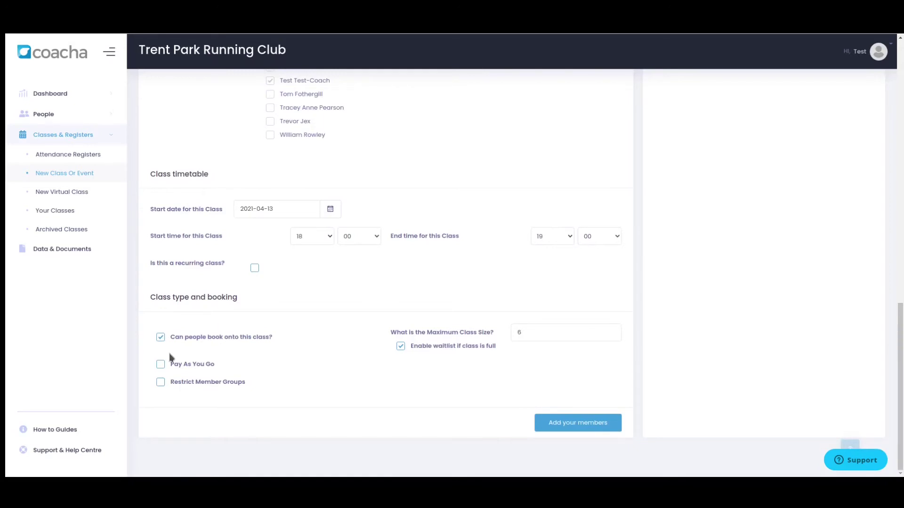
Step: Restrict booking to the Senior Training Groups member groups
click(161, 384)
scroll(328, 349, down, 4)
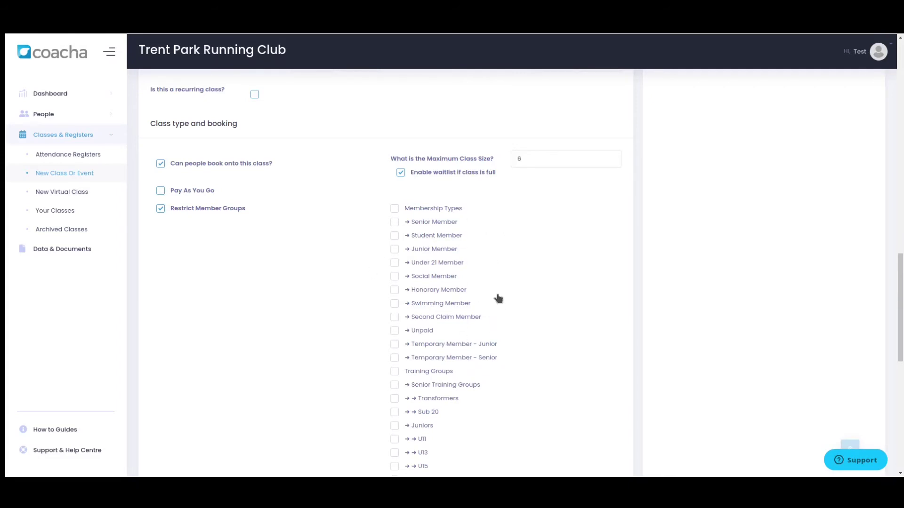
scroll(500, 306, down, 1)
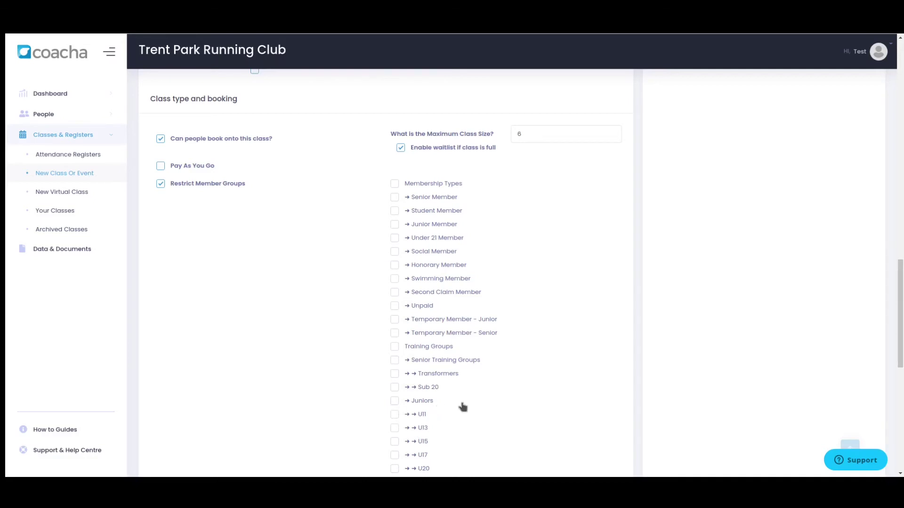
scroll(463, 407, down, 2)
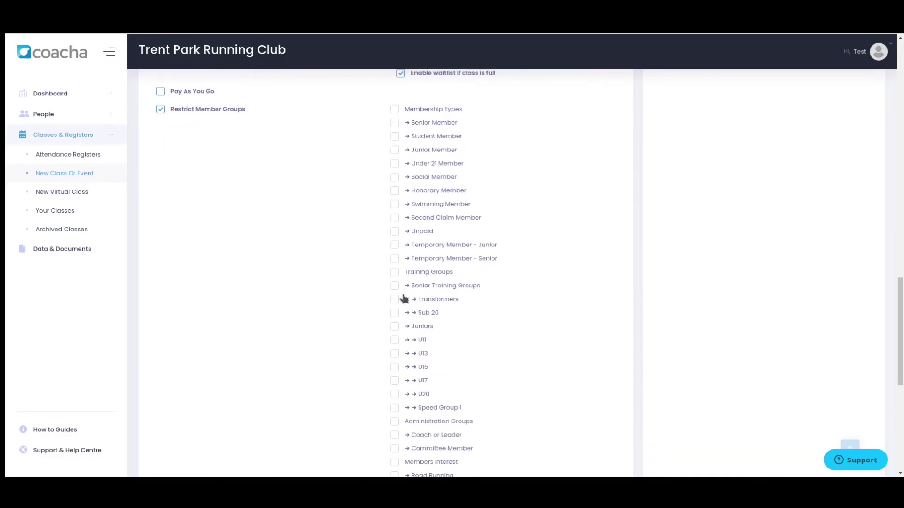
scroll(521, 347, down, 1)
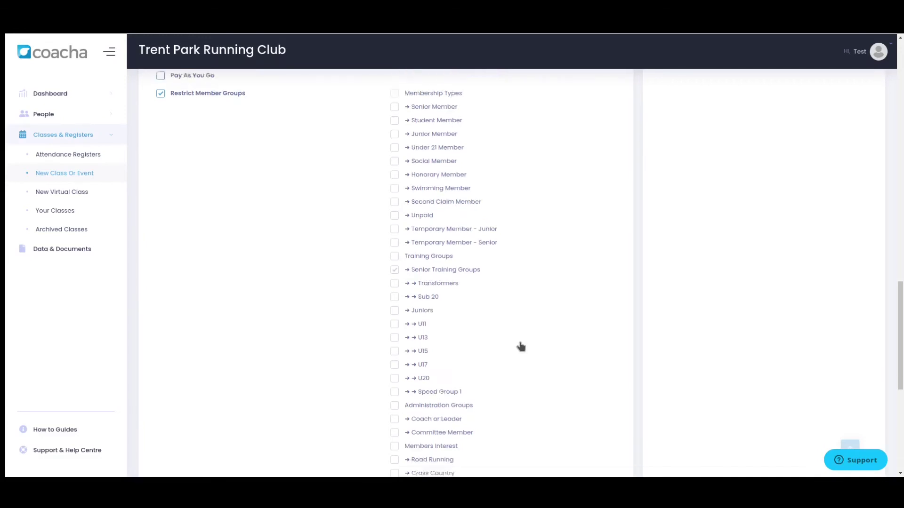
scroll(520, 347, down, 3)
scroll(520, 347, down, 4)
scroll(521, 346, up, 8)
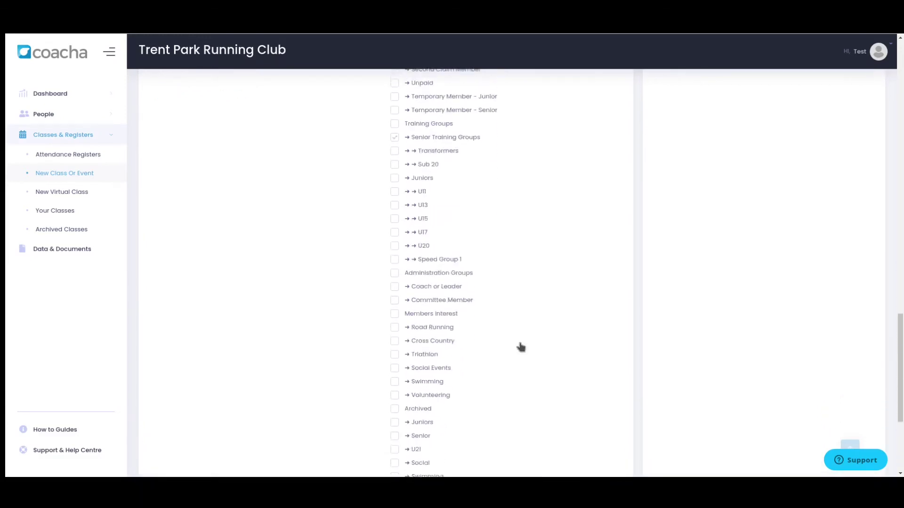
scroll(521, 347, down, 3)
scroll(518, 346, down, 6)
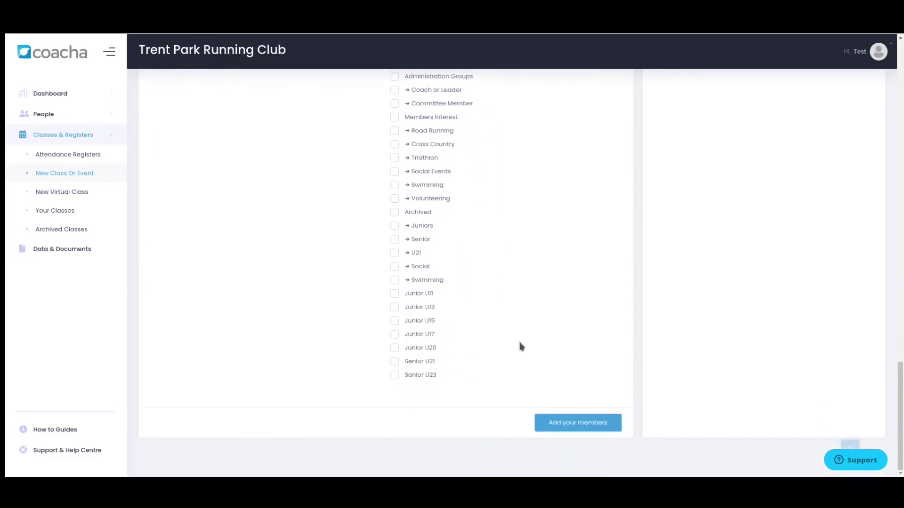
scroll(549, 361, up, 5)
scroll(560, 346, up, 12)
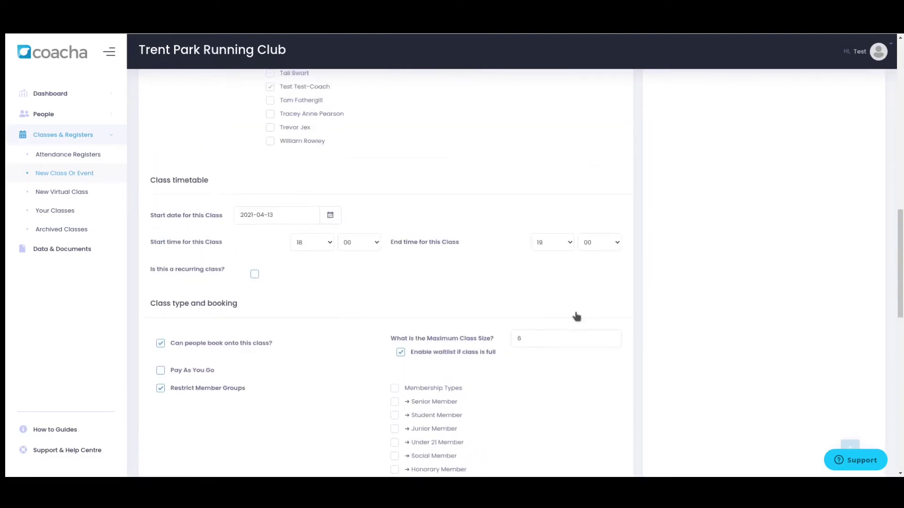
scroll(575, 315, down, 11)
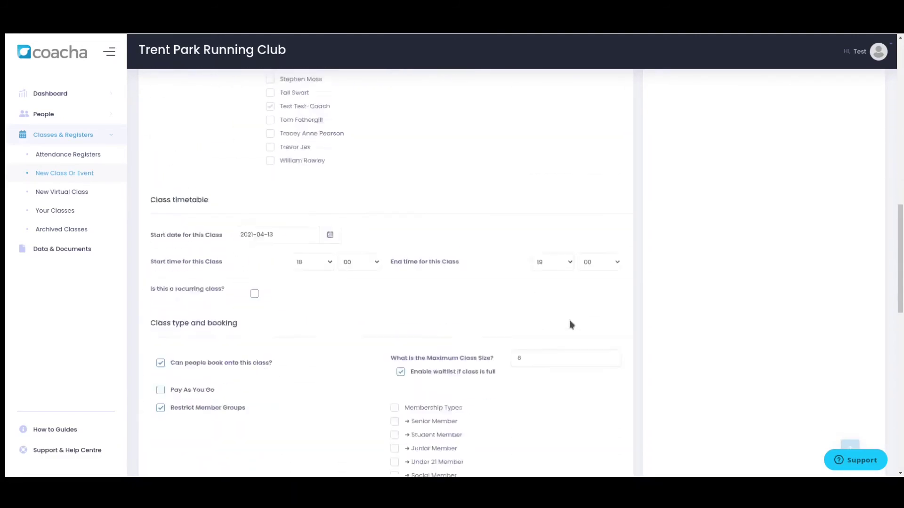
scroll(570, 326, down, 5)
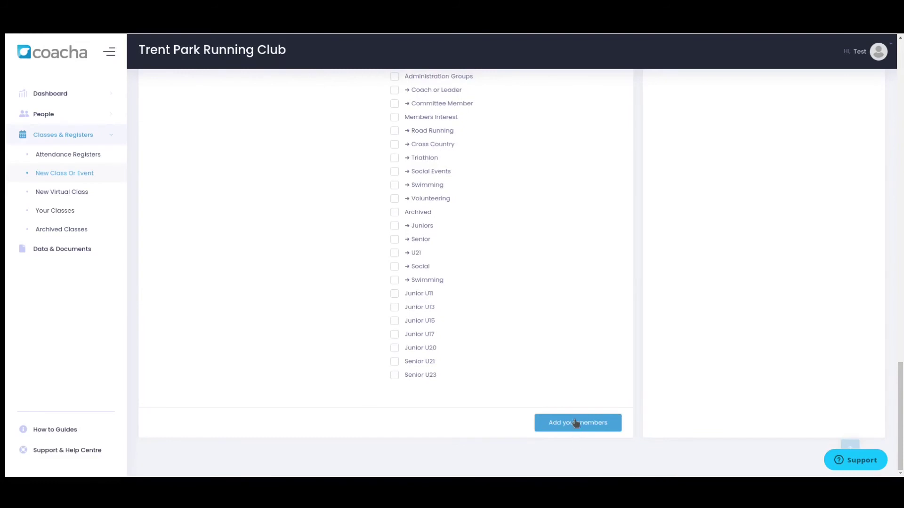
scroll(571, 370, up, 1)
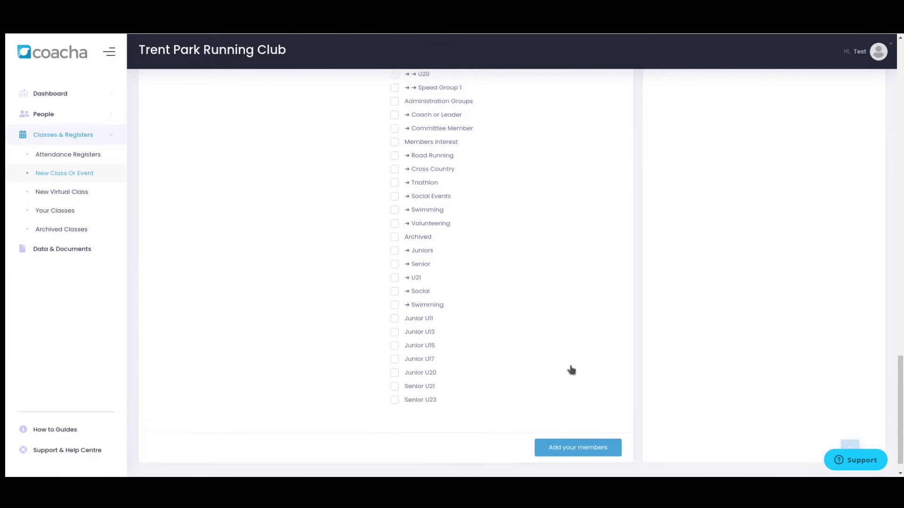
scroll(571, 370, up, 15)
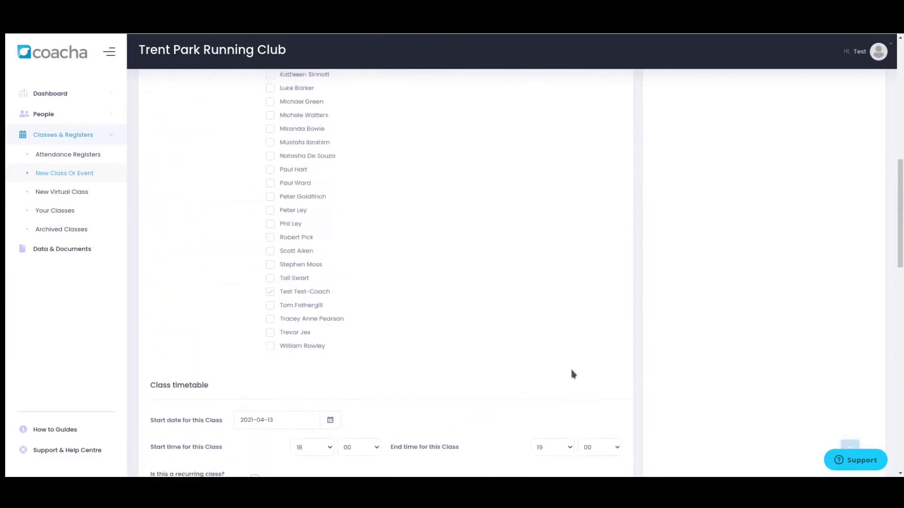
scroll(572, 374, up, 10)
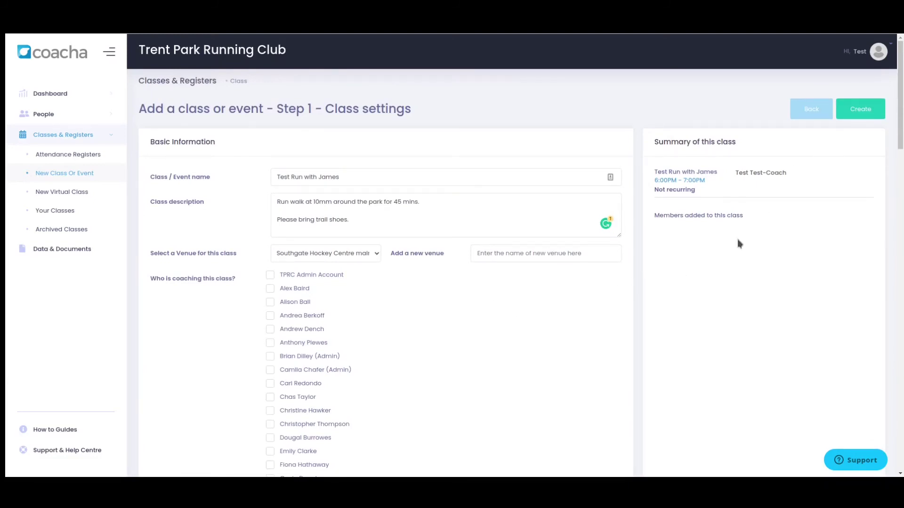
scroll(569, 309, down, 20)
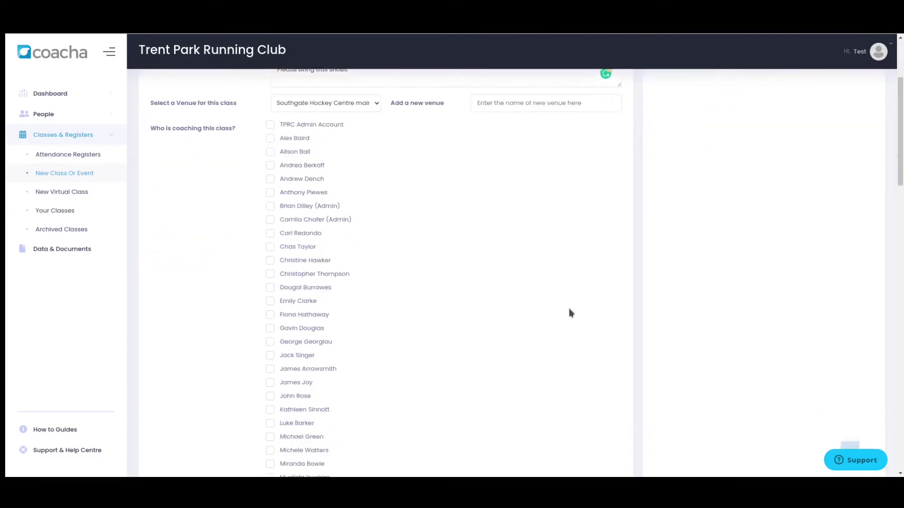
scroll(569, 312, down, 10)
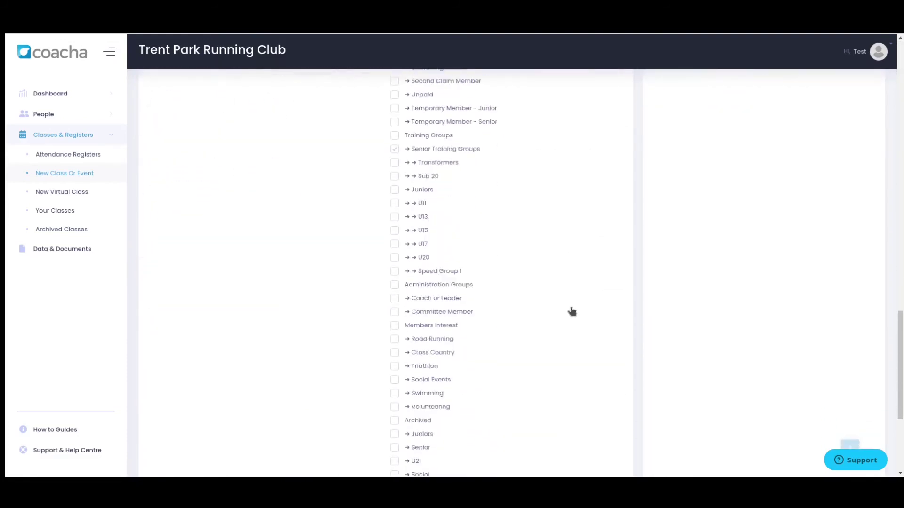
scroll(570, 311, up, 11)
scroll(812, 139, up, 20)
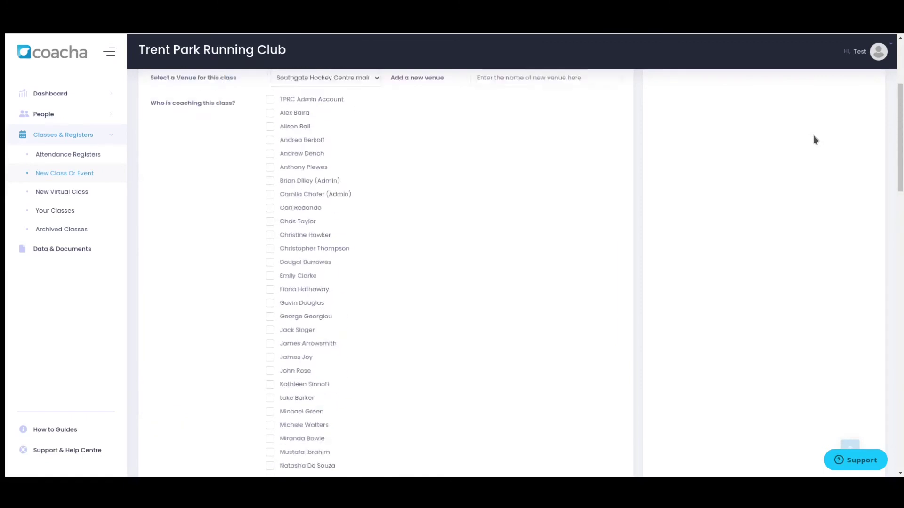
Step: Create the Test Run with James class, then review Test Session's settings without saving
click(874, 113)
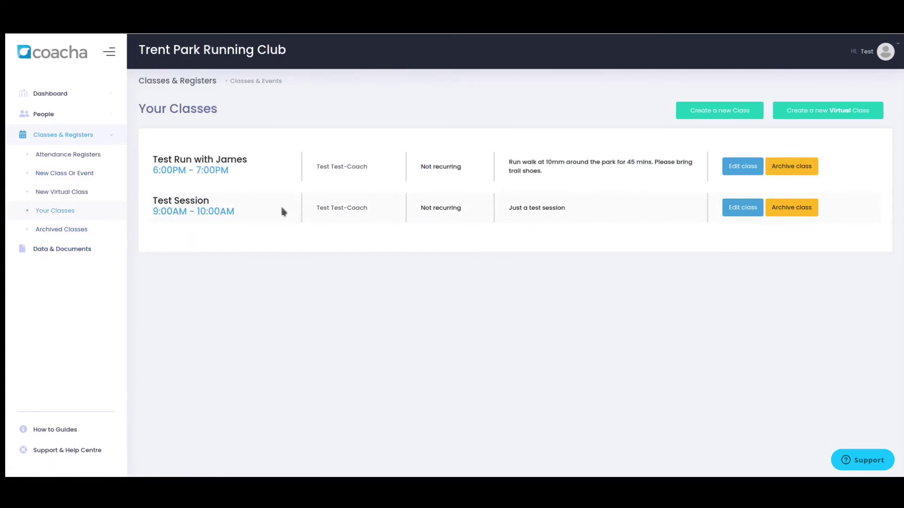
click(742, 208)
scroll(376, 282, down, 4)
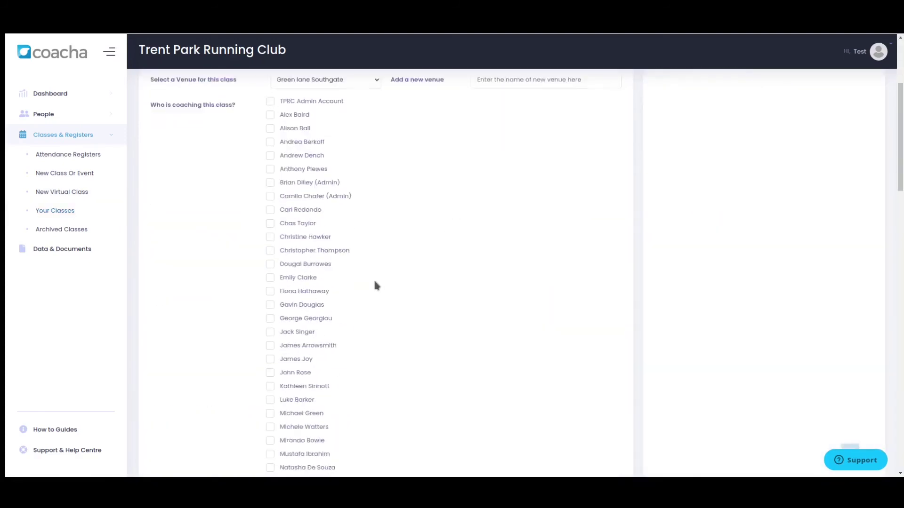
scroll(375, 283, down, 10)
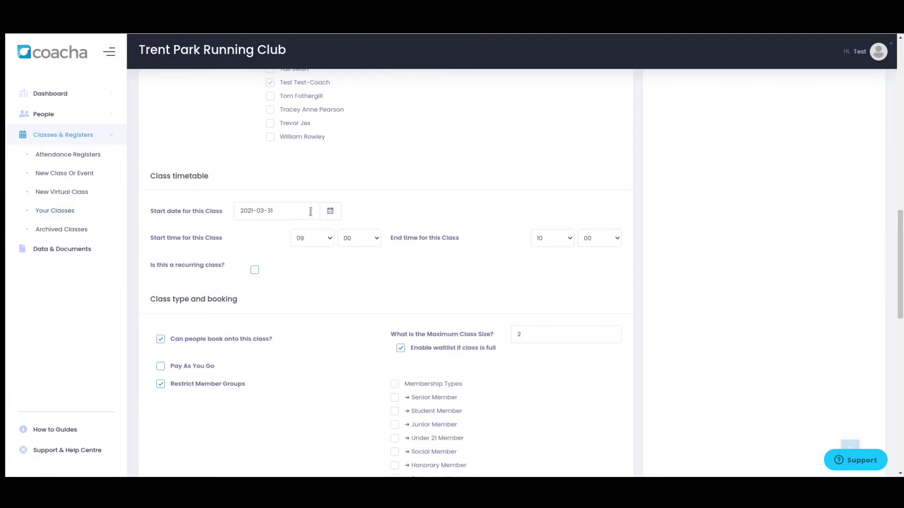
scroll(520, 253, up, 10)
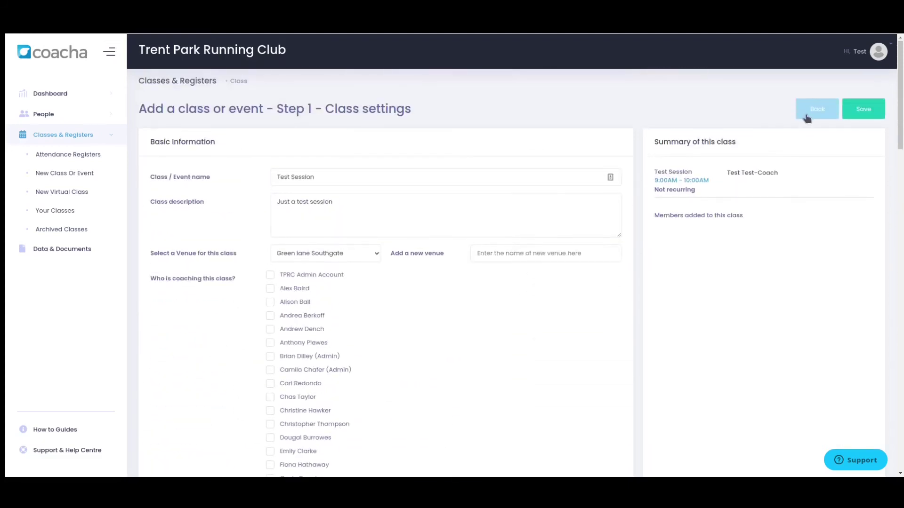
click(803, 115)
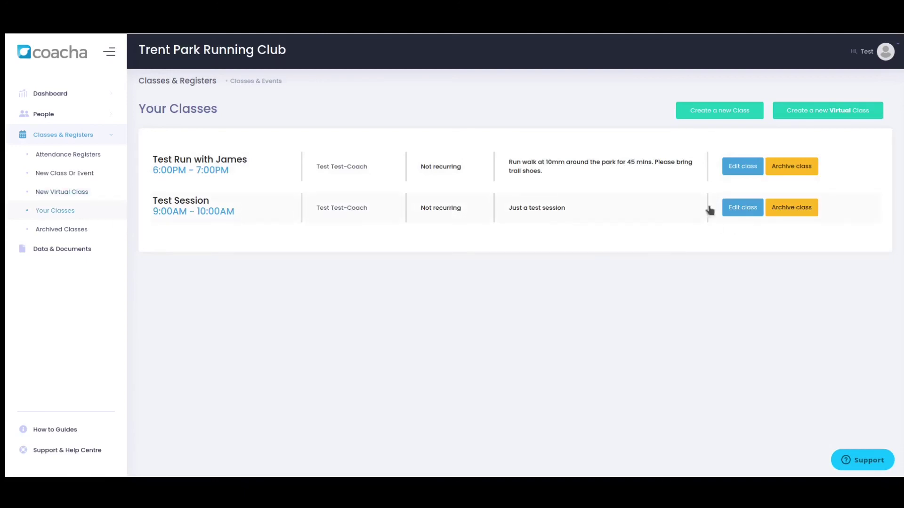
Step: Archive Test Session and confirm the archive
click(793, 208)
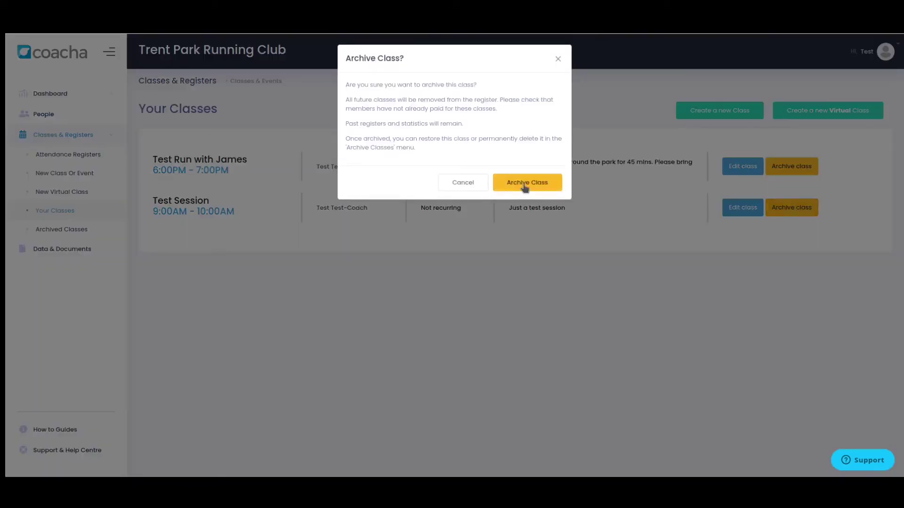
click(522, 183)
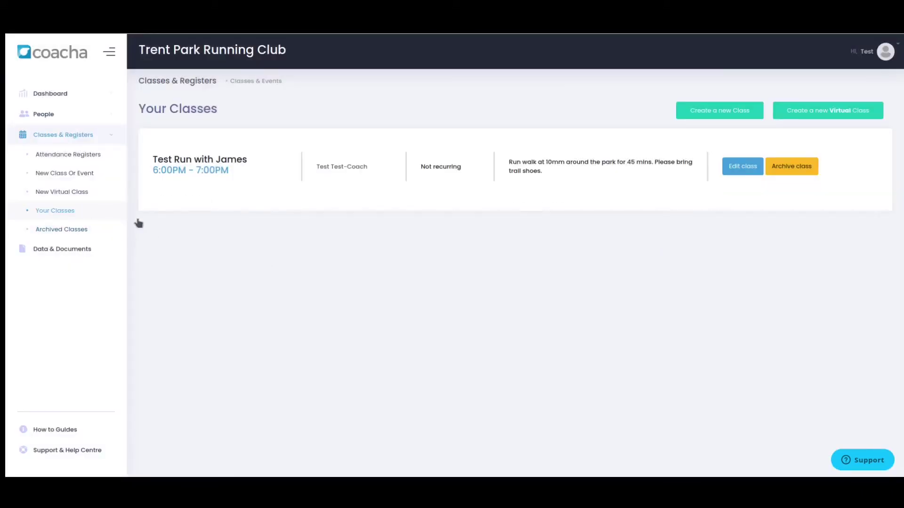
Step: In Archived Classes, cancel deleting Test Session and restore it instead
click(49, 230)
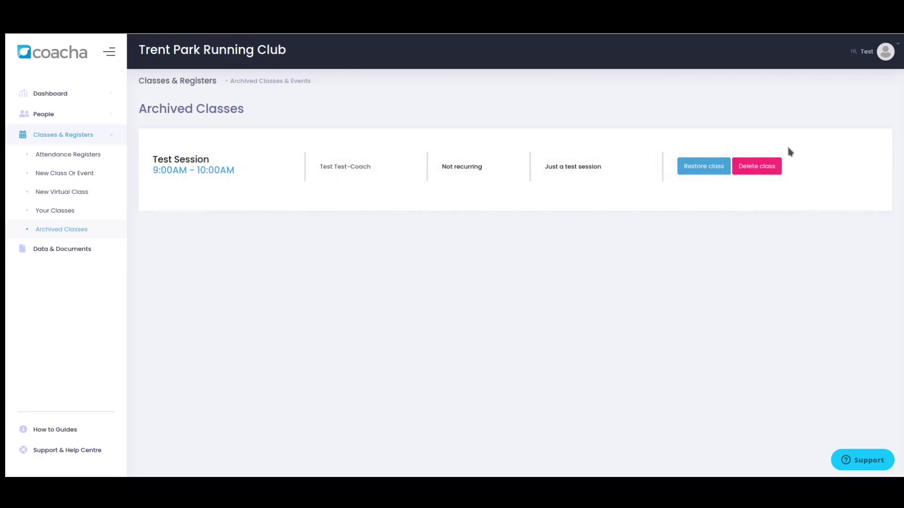
click(757, 166)
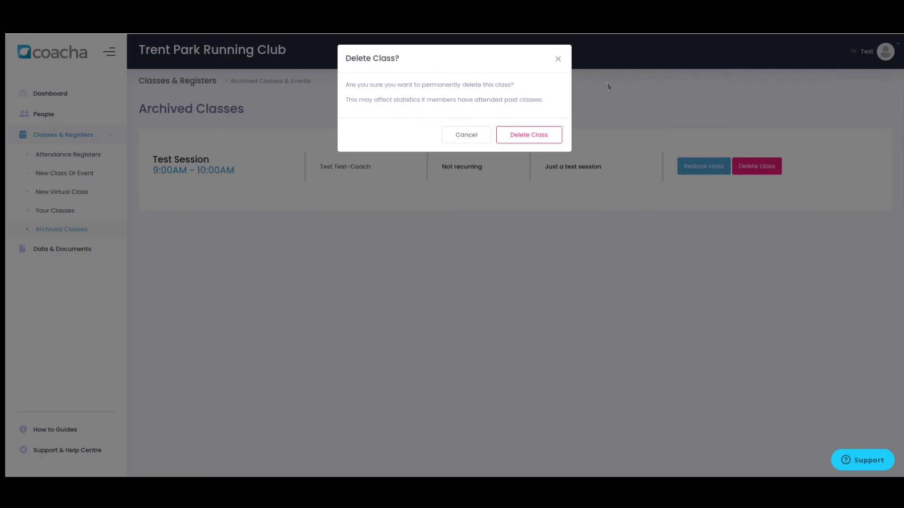
click(544, 140)
click(466, 136)
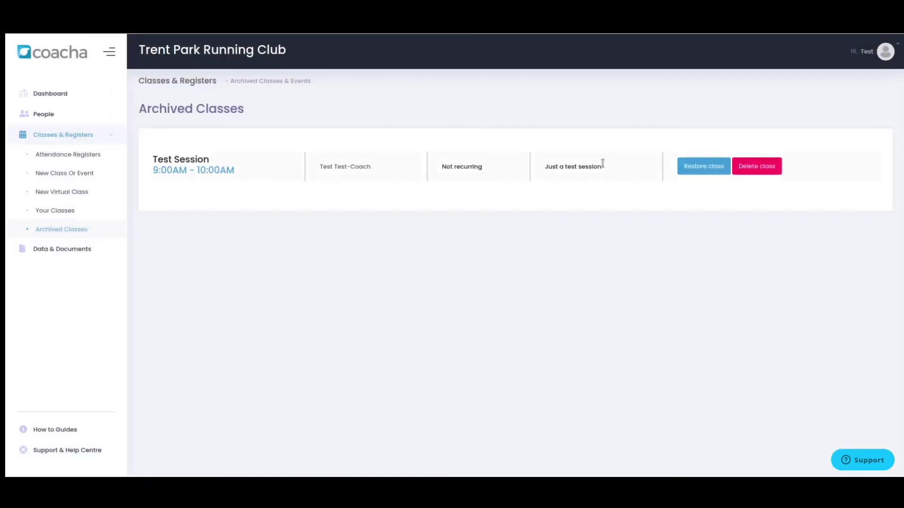
click(696, 167)
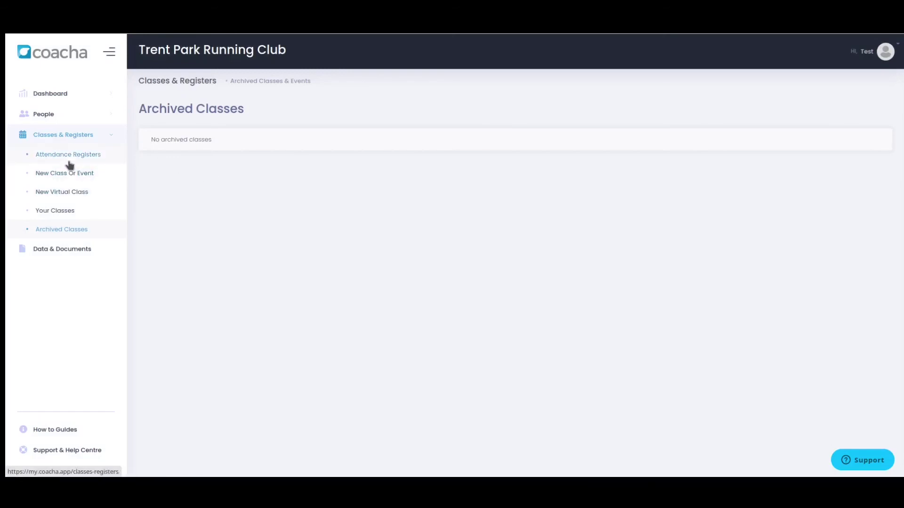
Step: Archive Test Session again from Your Classes
click(67, 210)
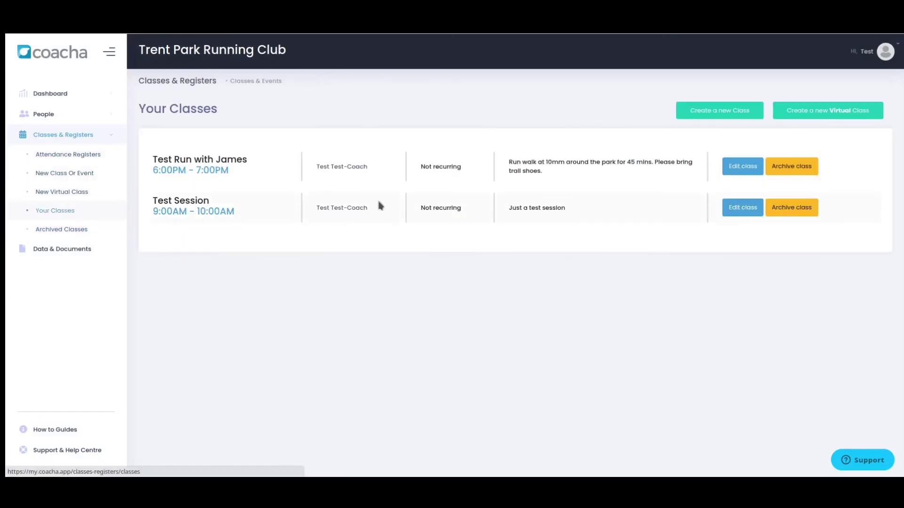
click(792, 207)
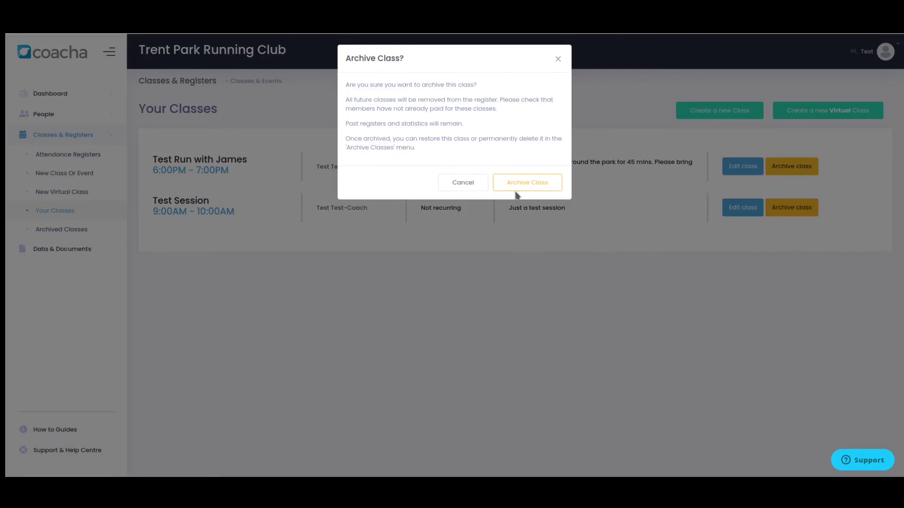
click(540, 185)
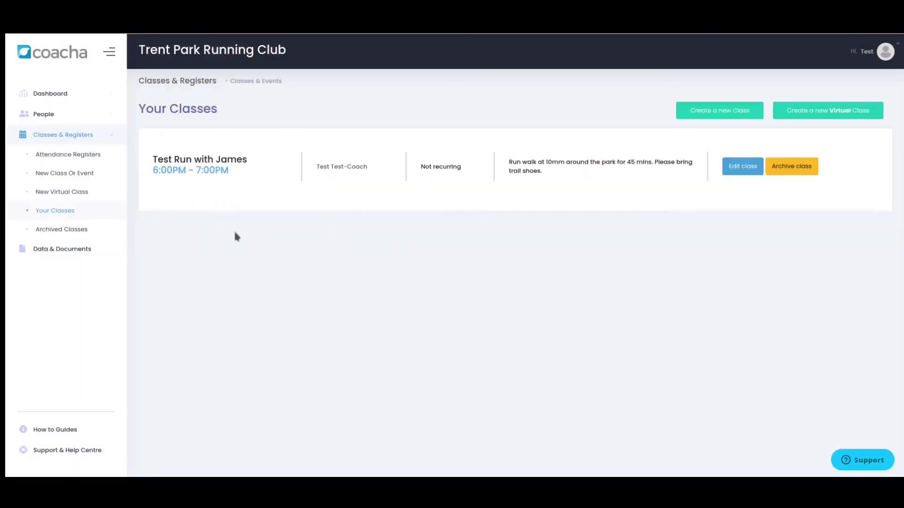